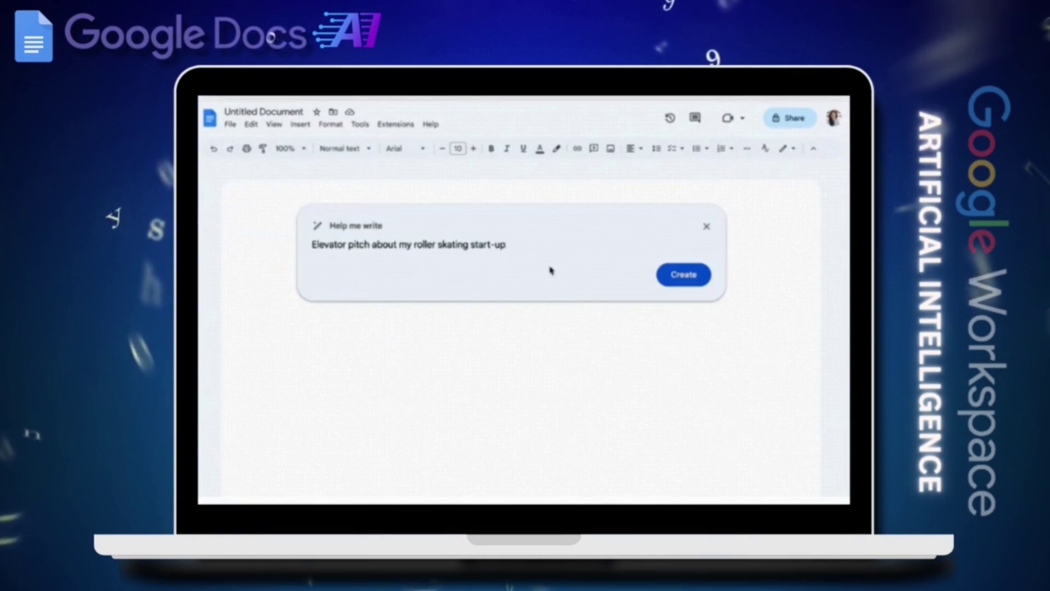
Generate the roller skating start-up elevator pitch and insert it into the document
{"action": "left_click", "coordinate": [683, 274]}
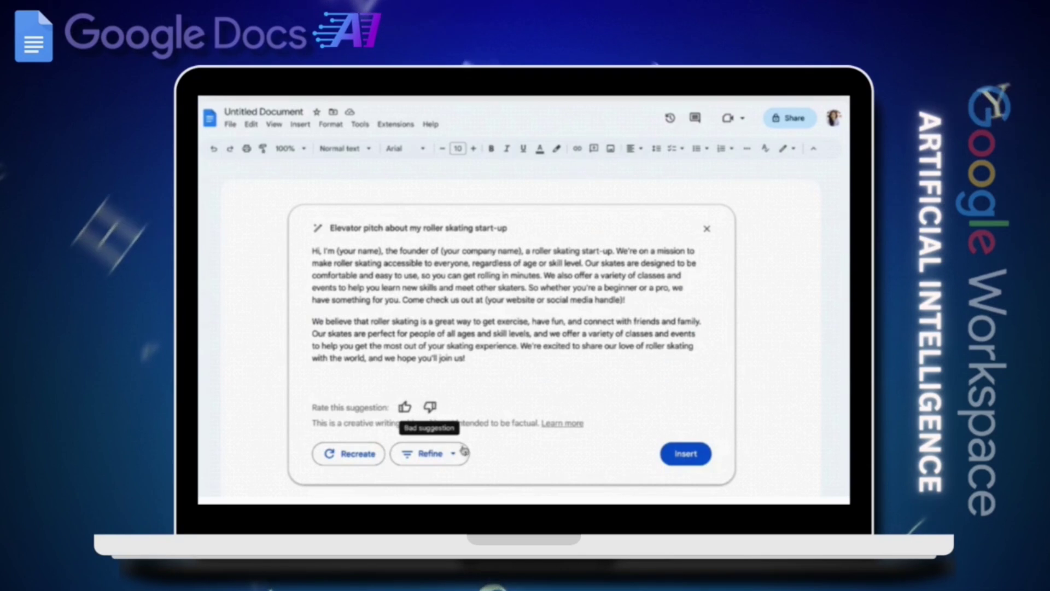
{"action": "left_click", "coordinate": [686, 453]}
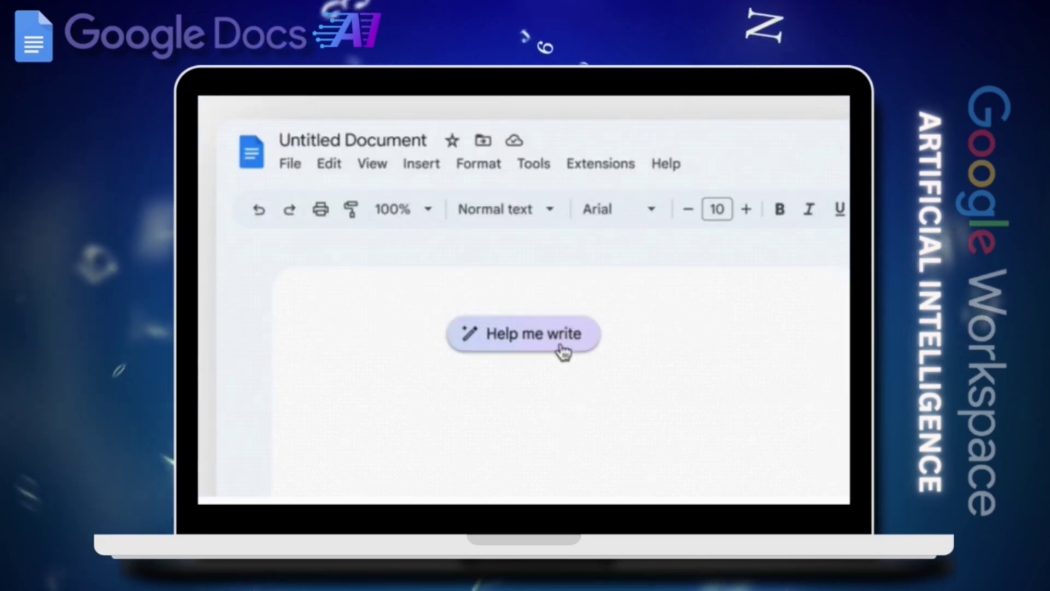
{"action": "left_click", "coordinate": [562, 349]}
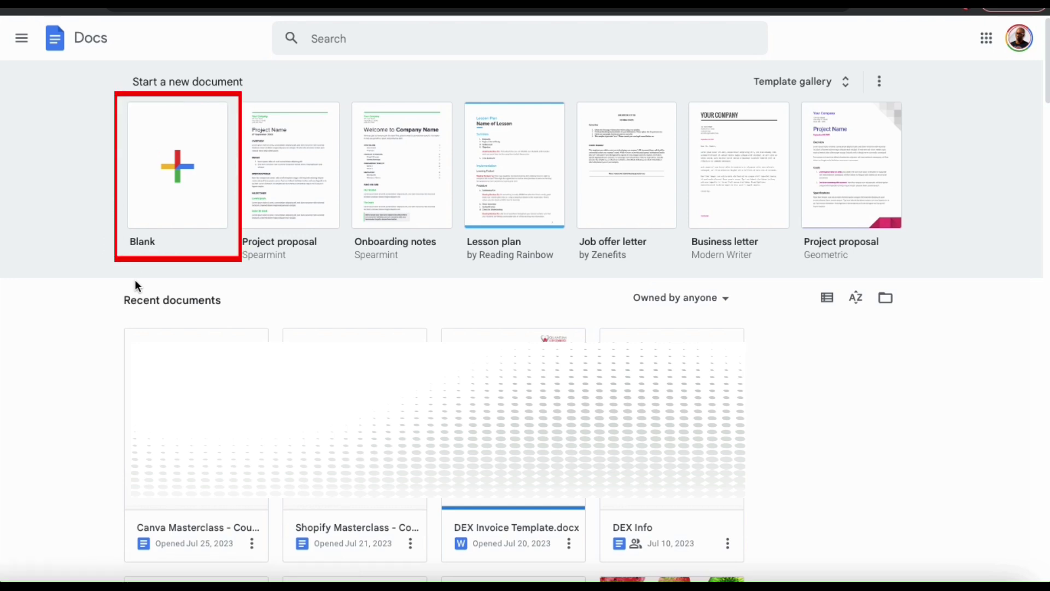
Start a new blank document from the Docs home page
{"action": "left_click", "coordinate": [180, 182]}
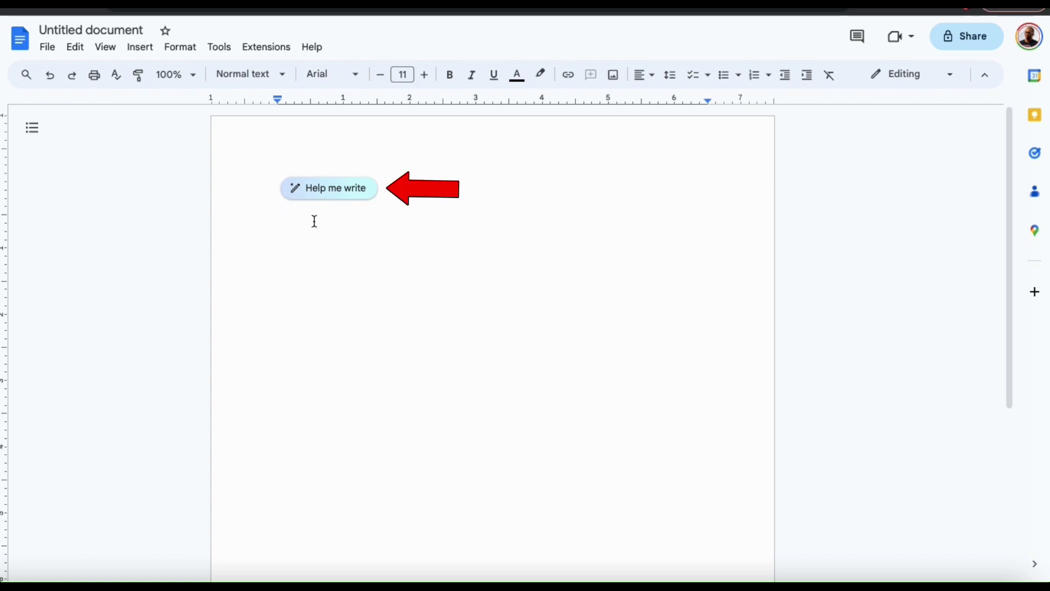
Ask Help me write for an online ad promoting the Canva Masterclass for Beginners course
{"action": "left_click", "coordinate": [333, 197]}
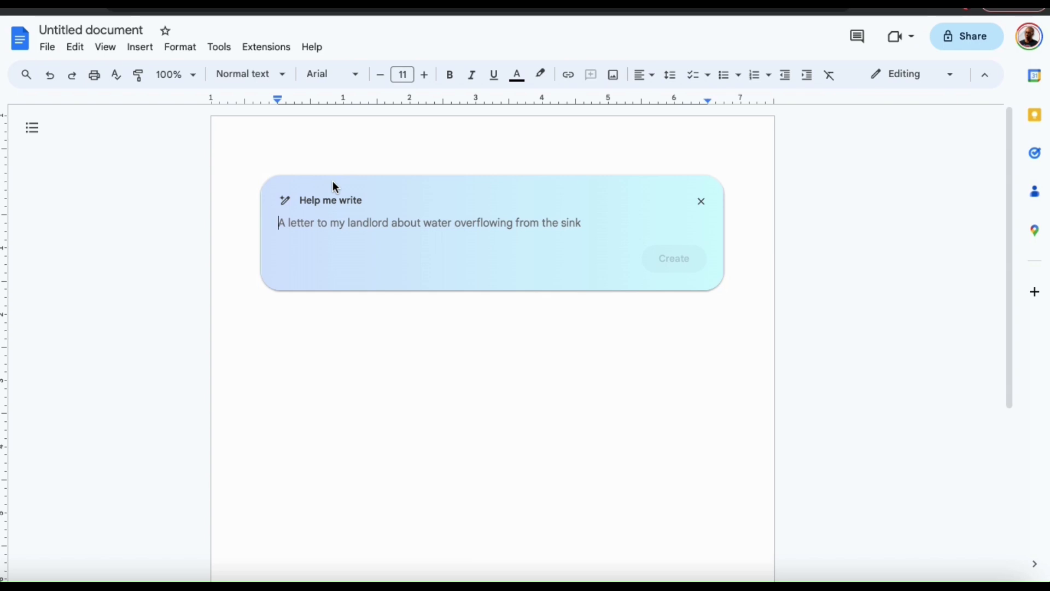
{"action": "type", "text": "Write text for an online "}
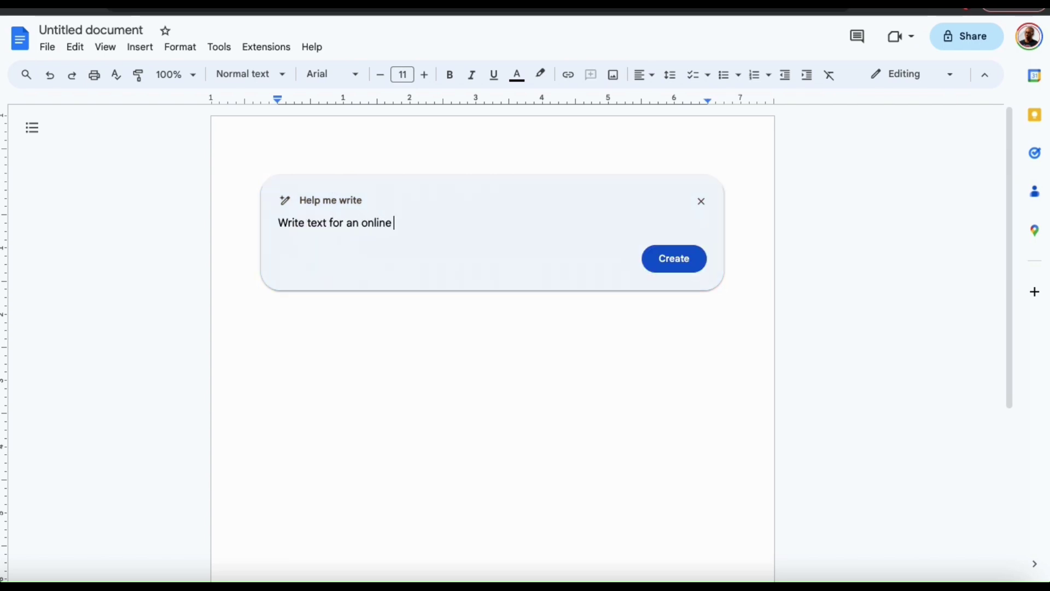
{"action": "type", "text": "ad to promote my new Canva Mast"}
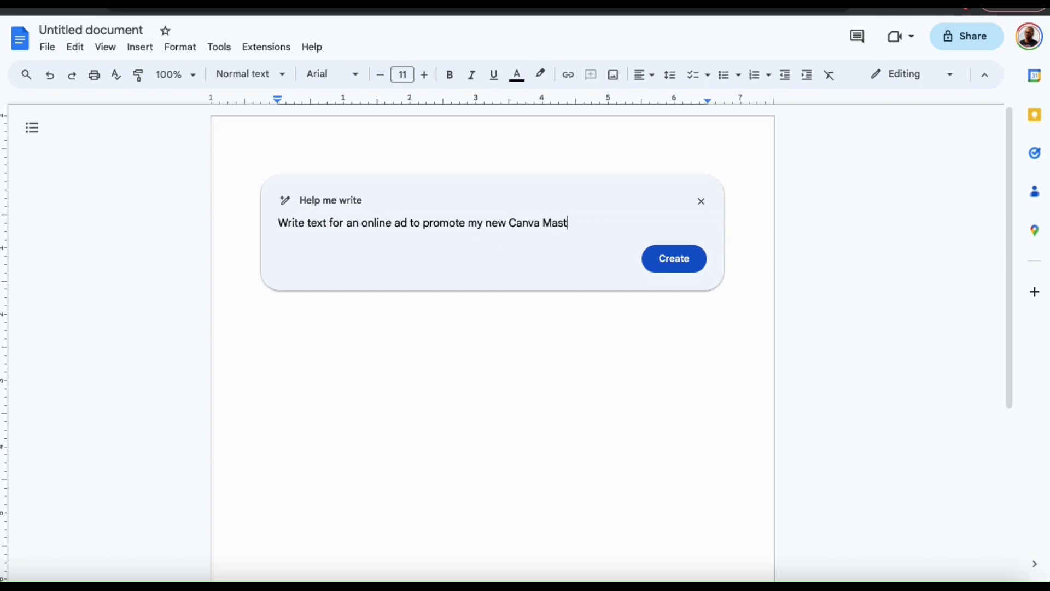
{"action": "type", "text": "erclass for Beginners "}
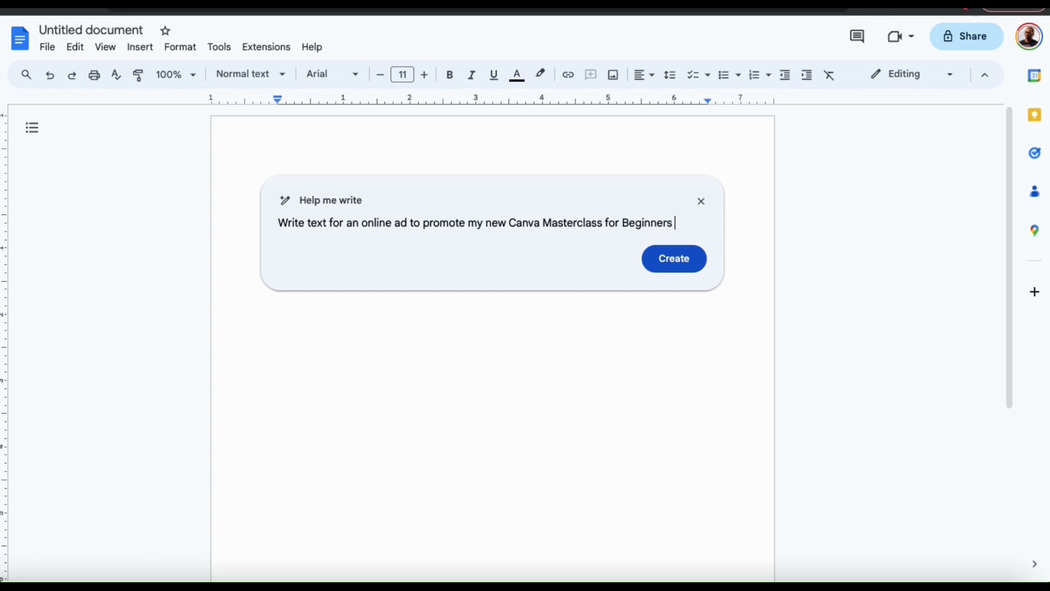
{"action": "type", "text": "course."}
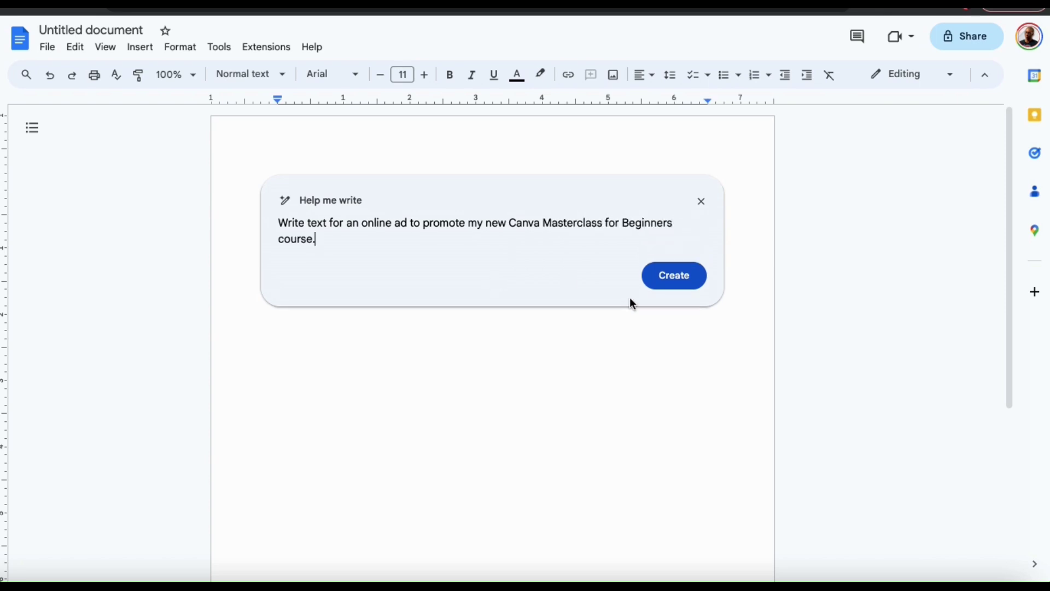
{"action": "left_click", "coordinate": [682, 285]}
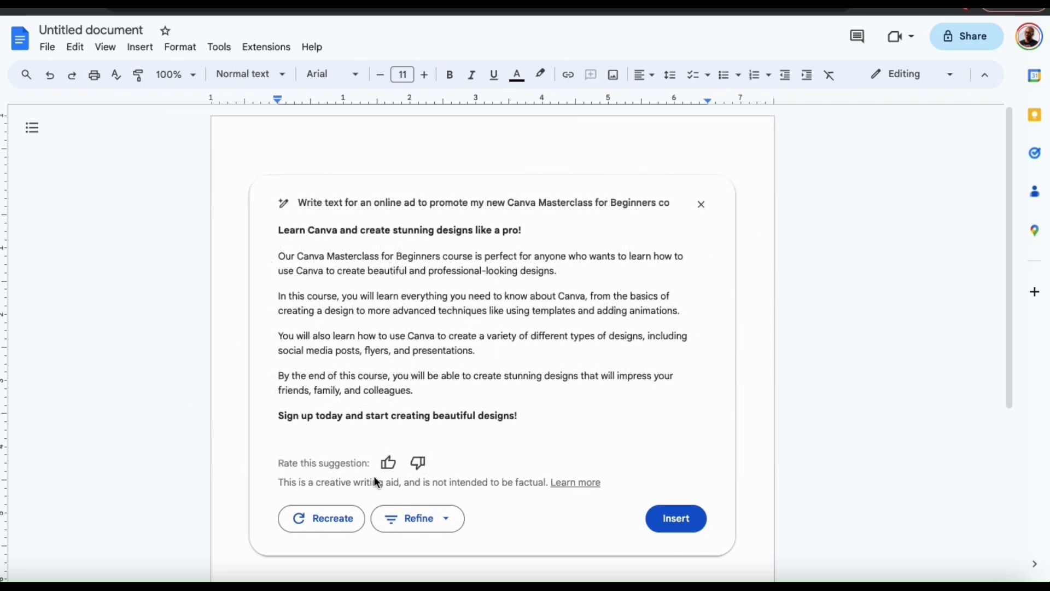
Rate the Canva ad suggestion as helpful and bring up its refinement options
{"action": "left_click", "coordinate": [388, 466]}
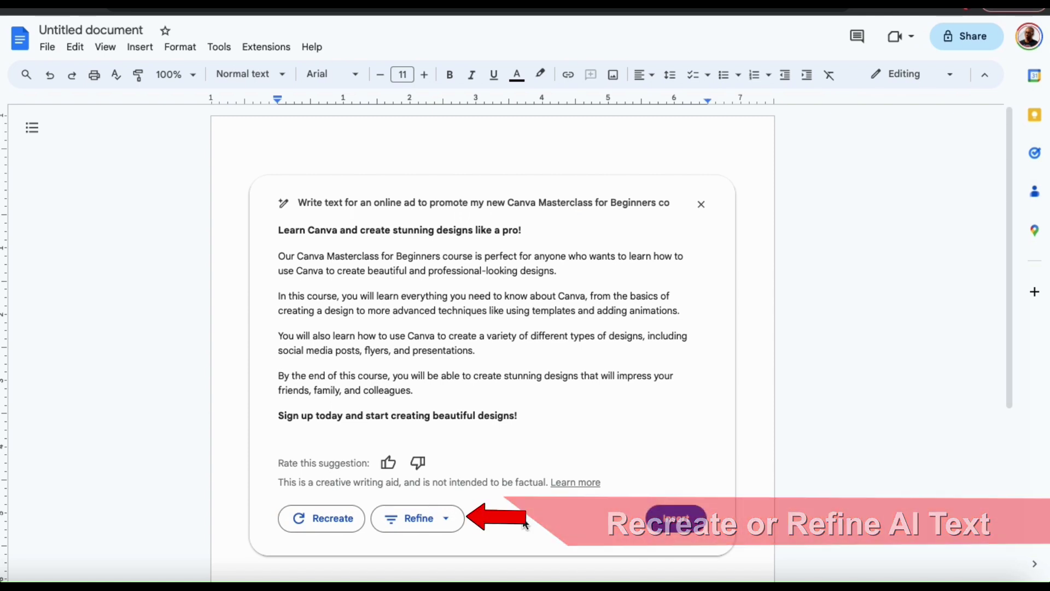
{"action": "left_click", "coordinate": [445, 522]}
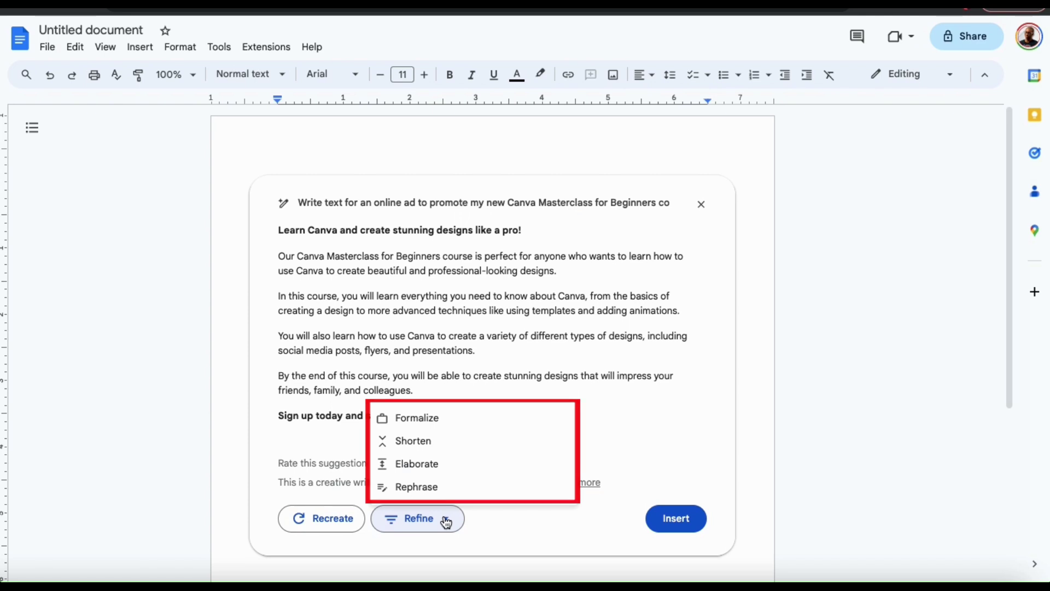
Formalize and then shorten the Canva ad, and insert it into the document
{"action": "left_click", "coordinate": [453, 422]}
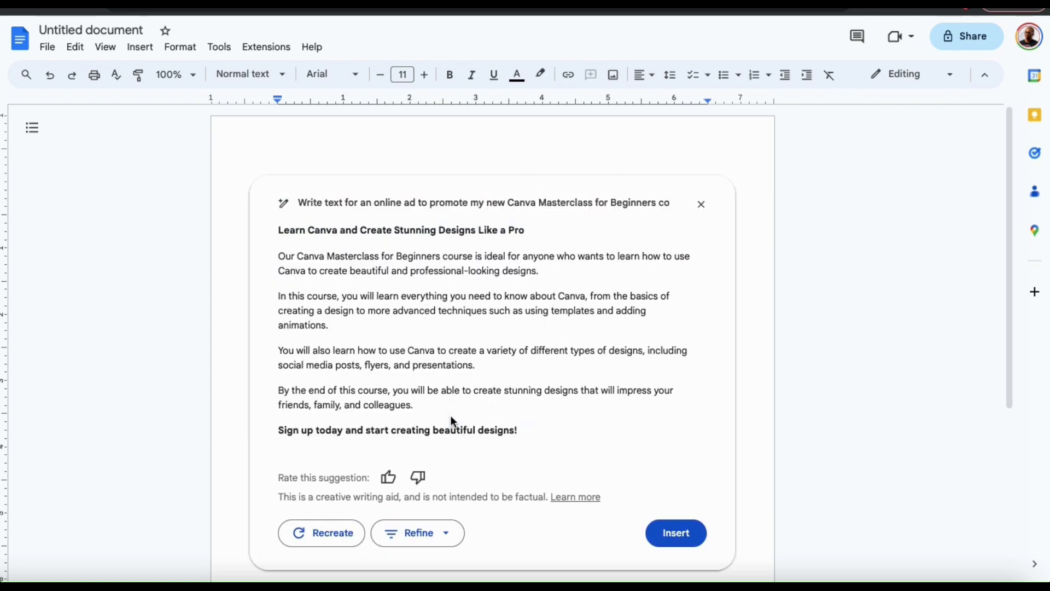
{"action": "left_click", "coordinate": [449, 532]}
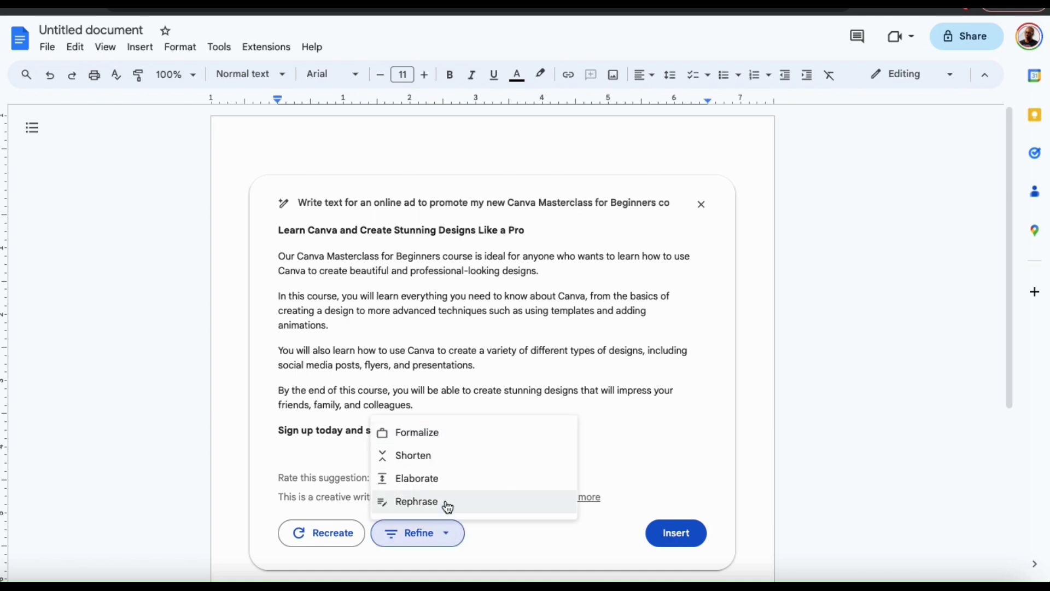
{"action": "left_click", "coordinate": [451, 456]}
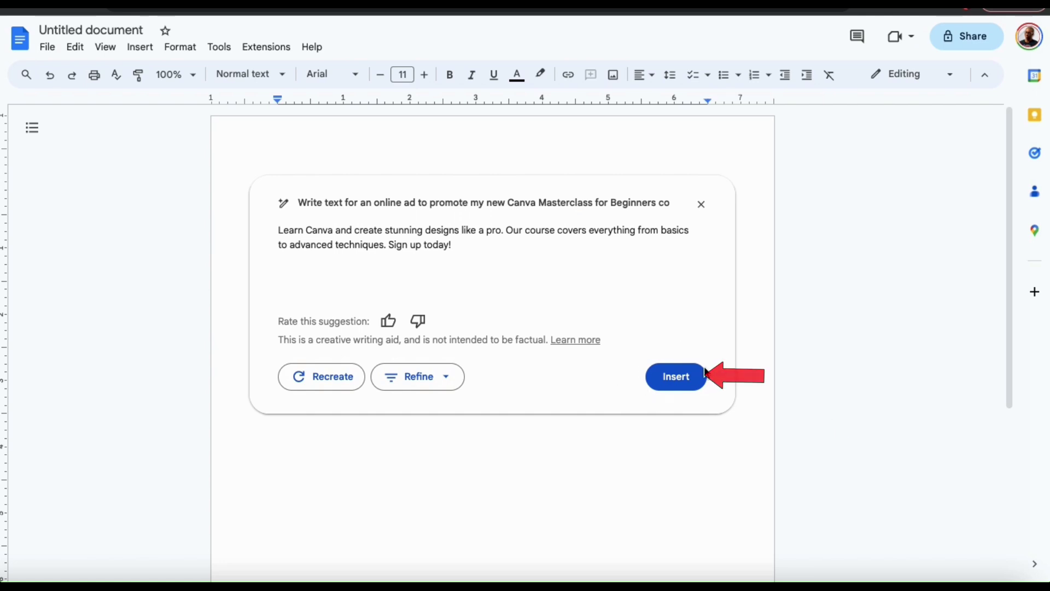
{"action": "left_click", "coordinate": [678, 383]}
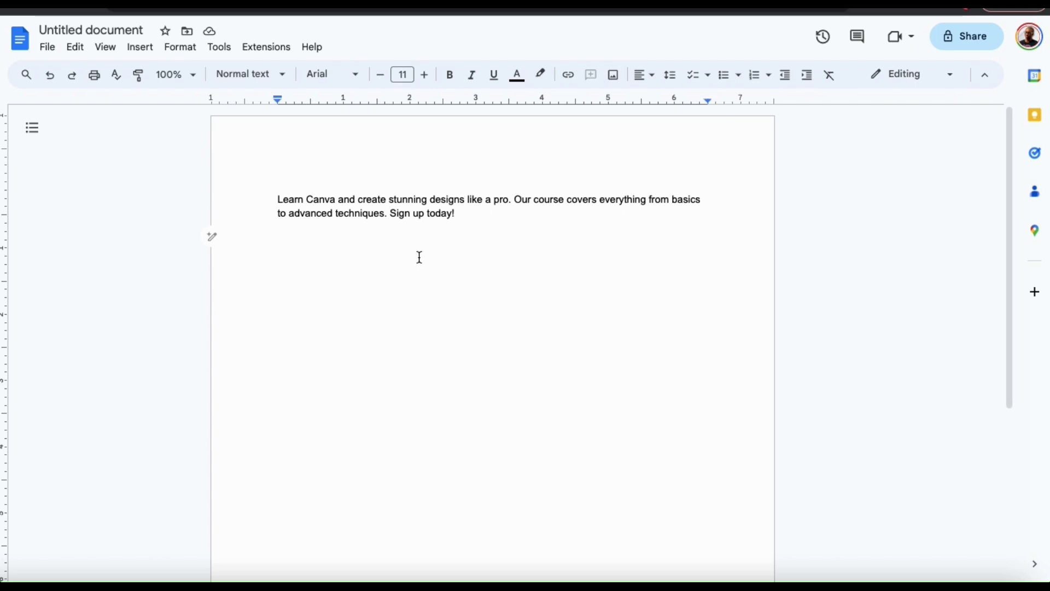
Add a '-----' separator and an empty line under the Canva ad for the next prompt
{"action": "type", "text": "-----"}
{"action": "key", "text": "Return"}
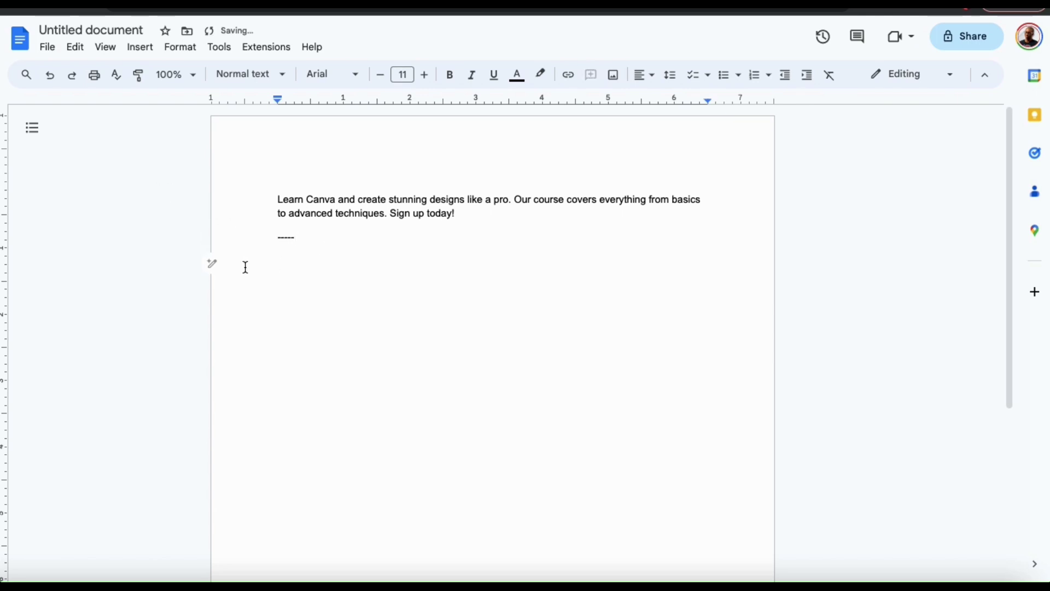
{"action": "left_click", "coordinate": [214, 273]}
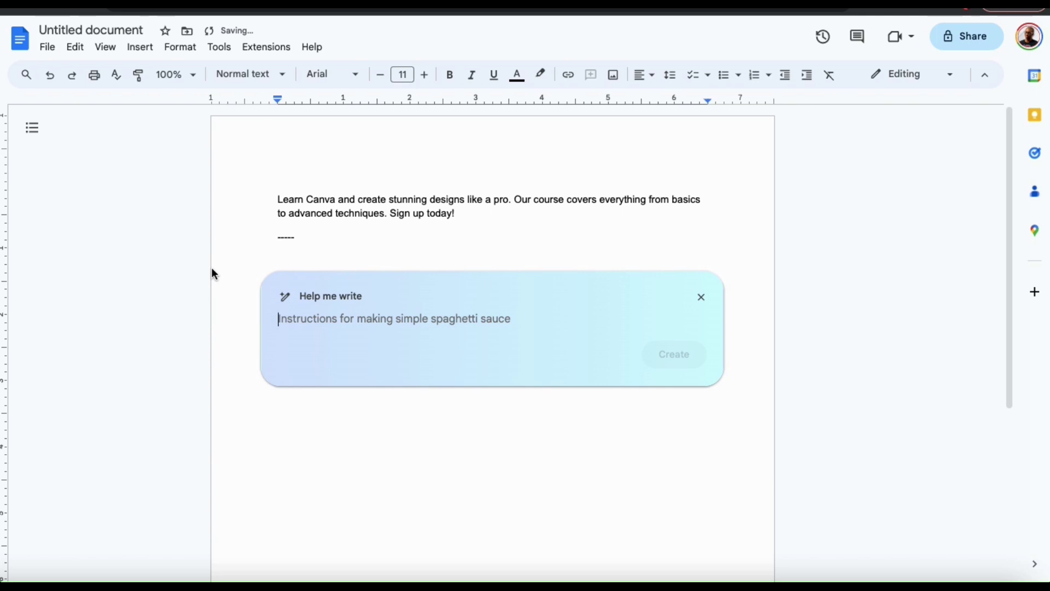
Request a how-to guide for growing a brand on Instagram
{"action": "type", "text": "Write a how"}
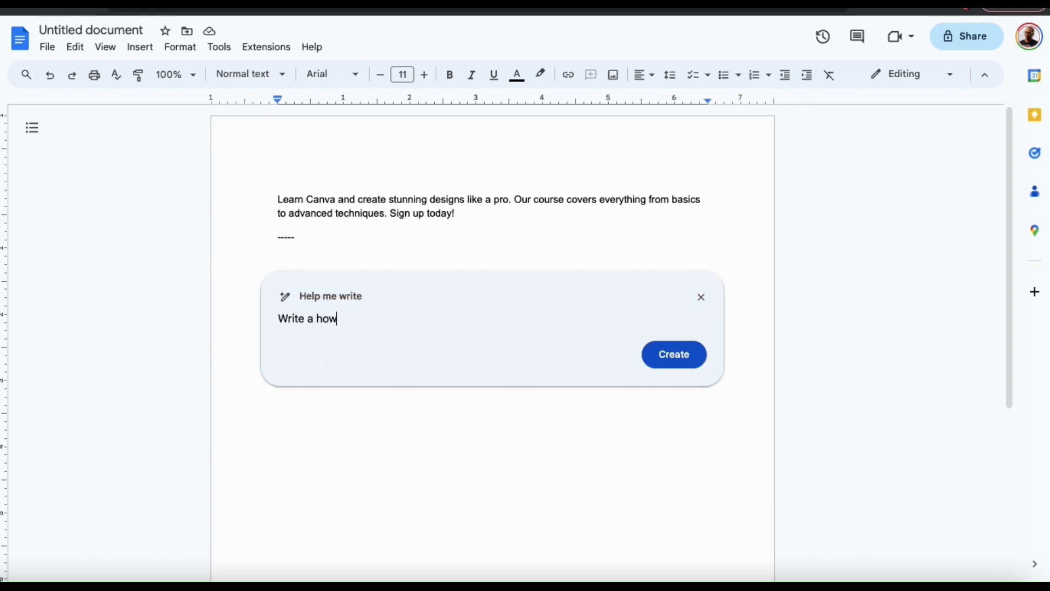
{"action": "type", "text": "-to guide on"}
{"action": "key", "text": "BackSpace"}
{"action": "key", "text": "BackSpace"}
{"action": "type", "text": "for growing a"}
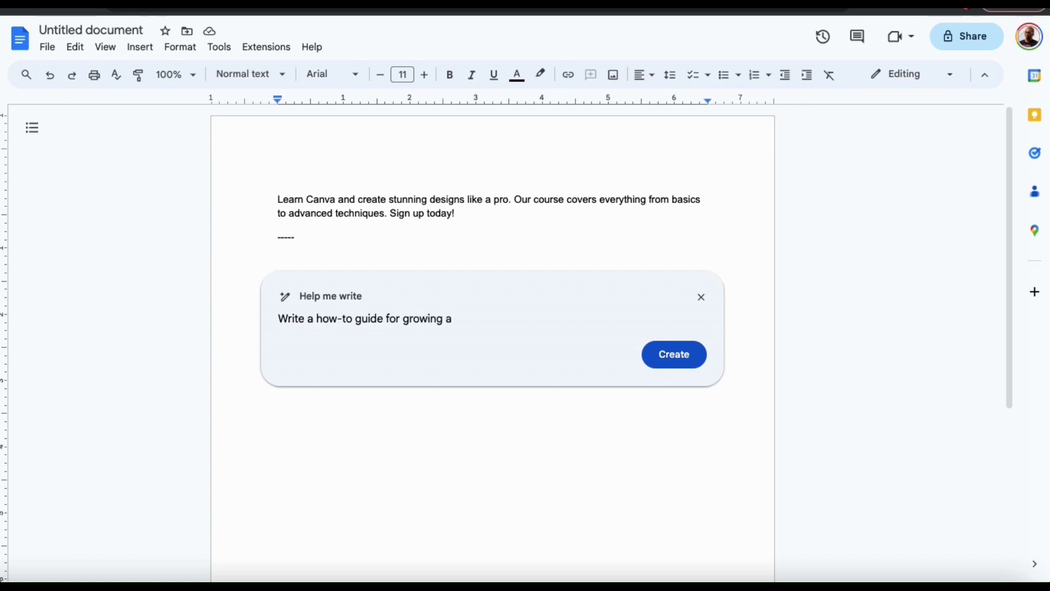
{"action": "type", "text": " brand on Instagram."}
{"action": "left_click", "coordinate": [682, 361]}
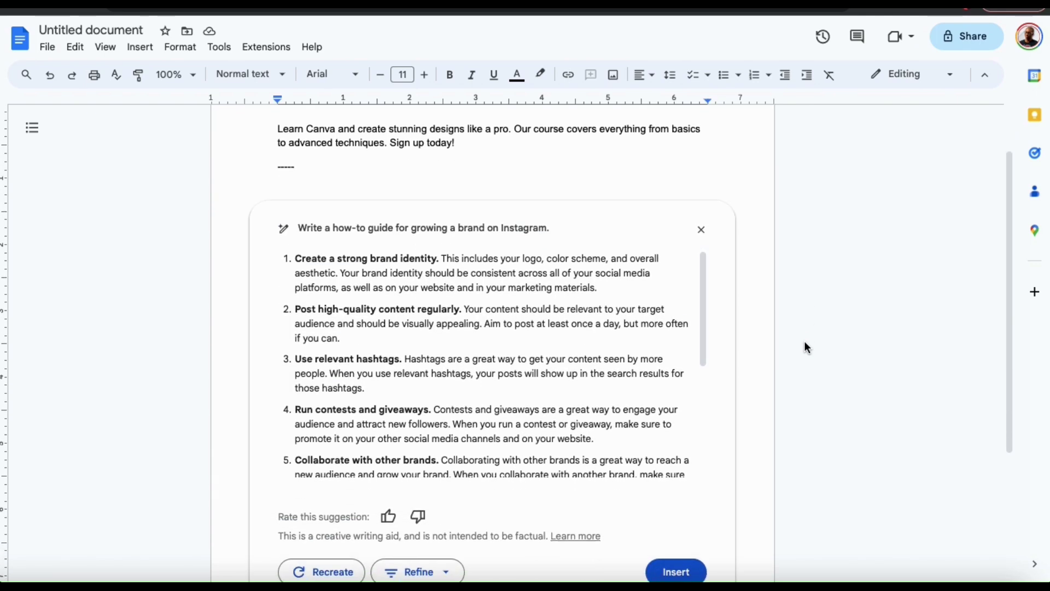
Scroll through the eight-tip Instagram guide and rate it as good
{"action": "left_click_drag", "start_coordinate": [704, 280], "coordinate": [707, 376]}
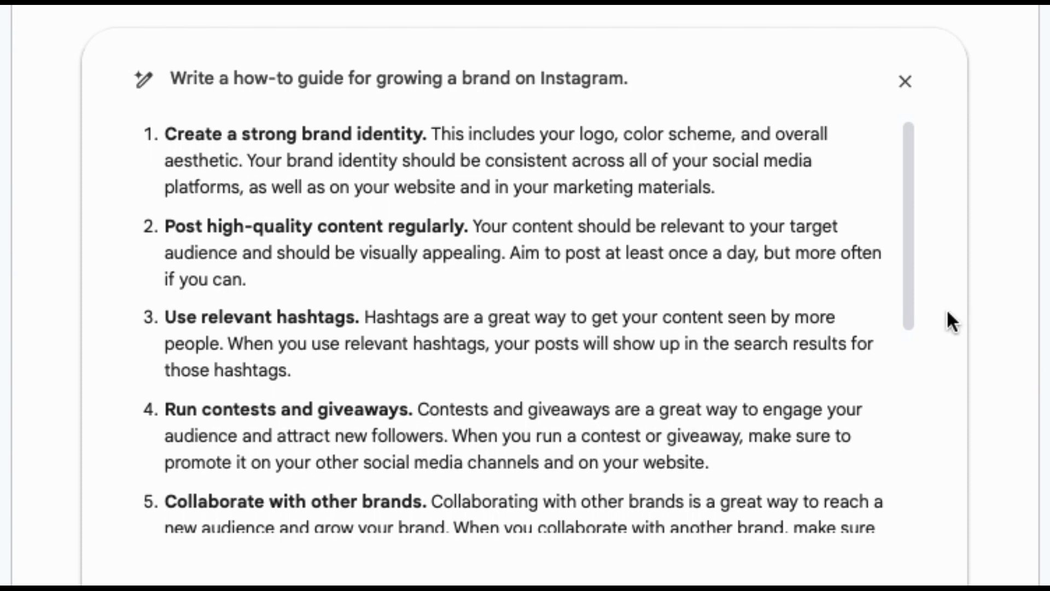
{"action": "left_click", "coordinate": [910, 304]}
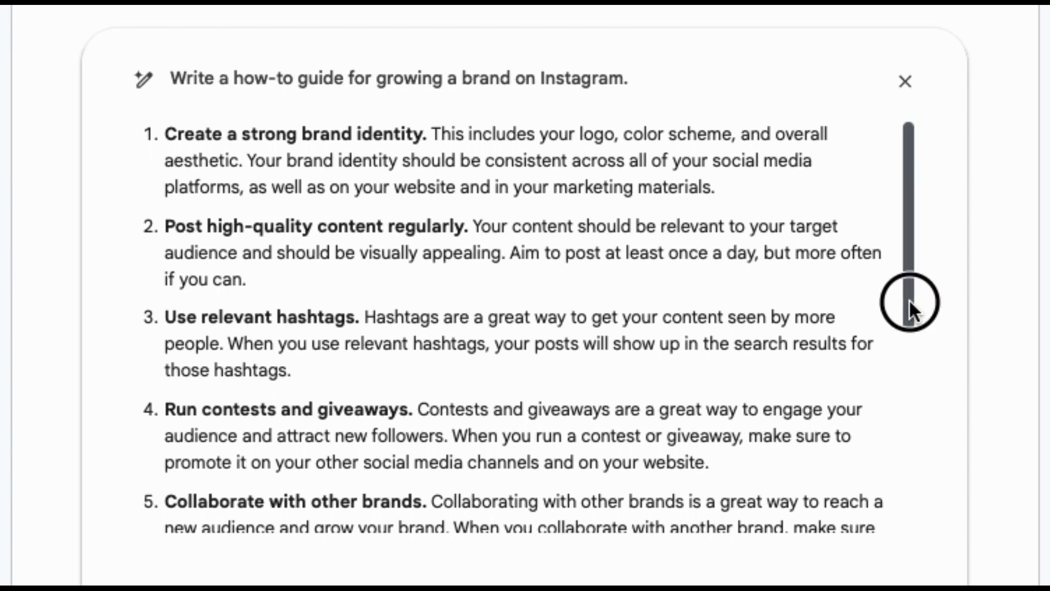
{"action": "left_click_drag", "start_coordinate": [909, 299], "coordinate": [916, 501]}
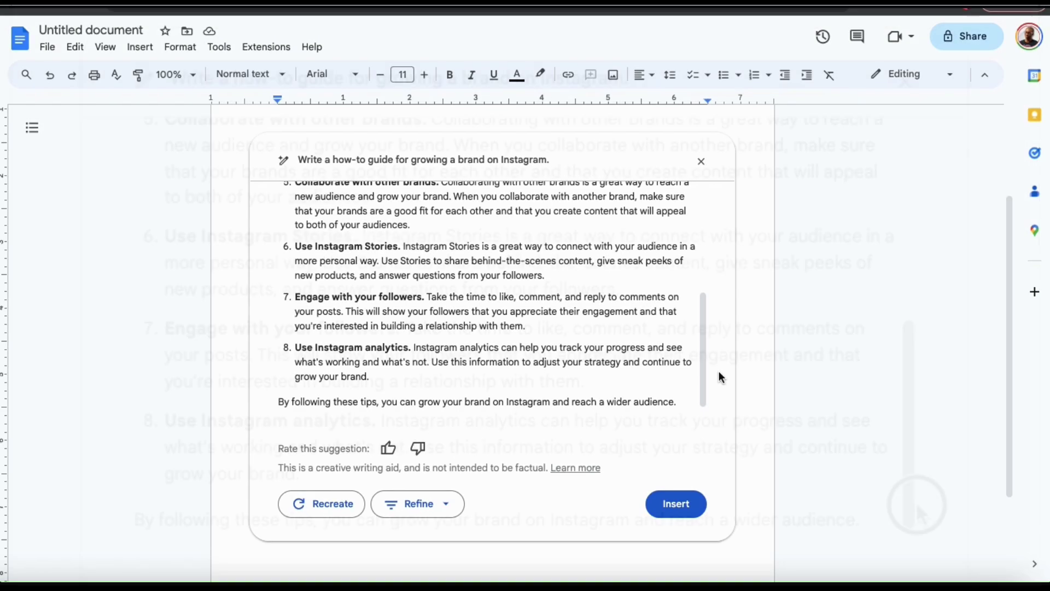
{"action": "left_click", "coordinate": [389, 448]}
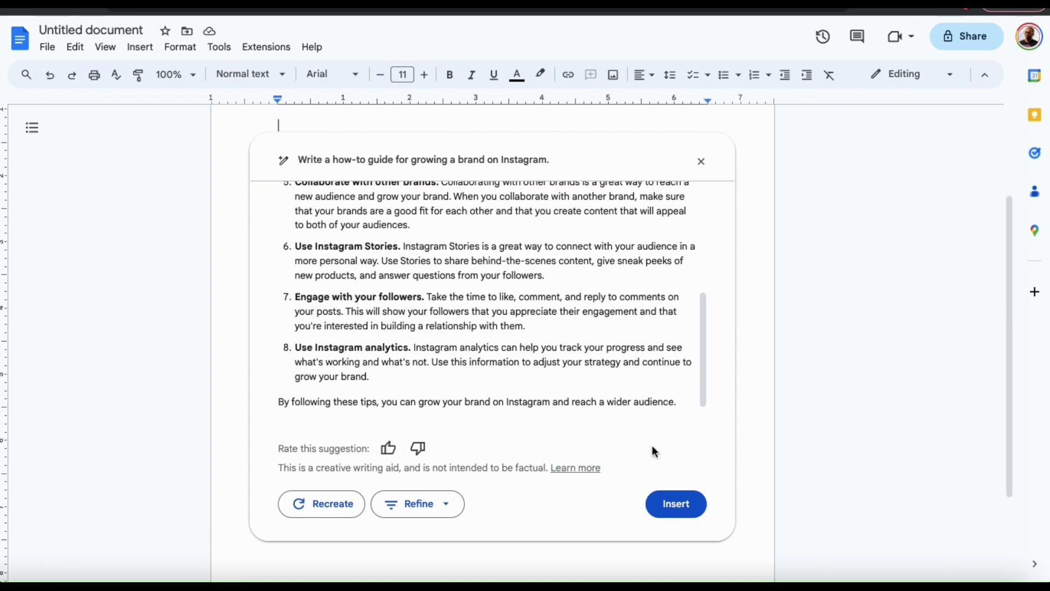
Insert the Instagram brand-growth guide into the document
{"action": "left_click", "coordinate": [678, 504]}
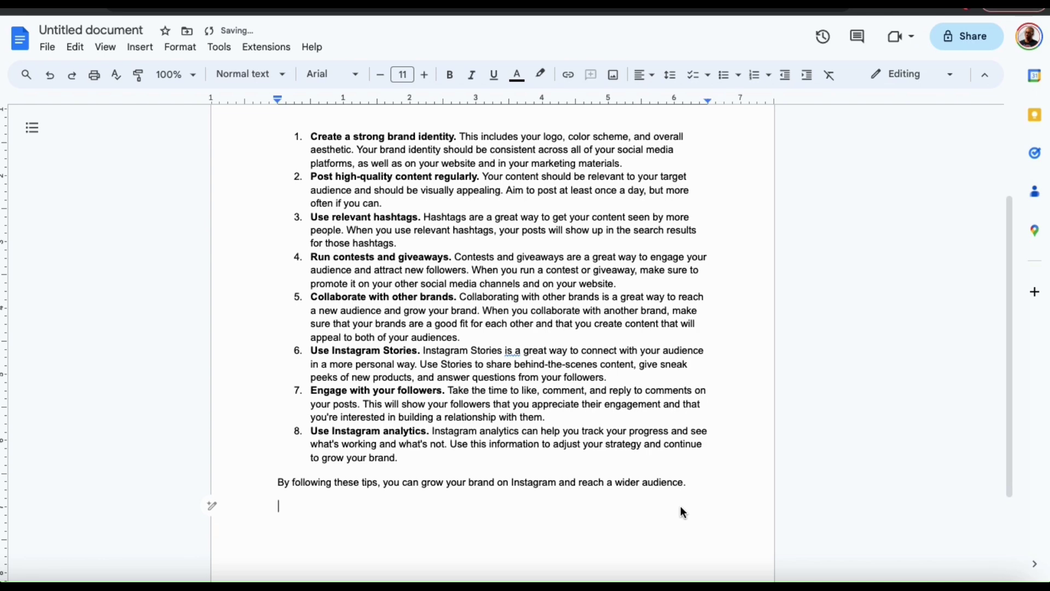
{"action": "scroll", "coordinate": [682, 512], "scroll_direction": "up", "scroll_amount": 3}
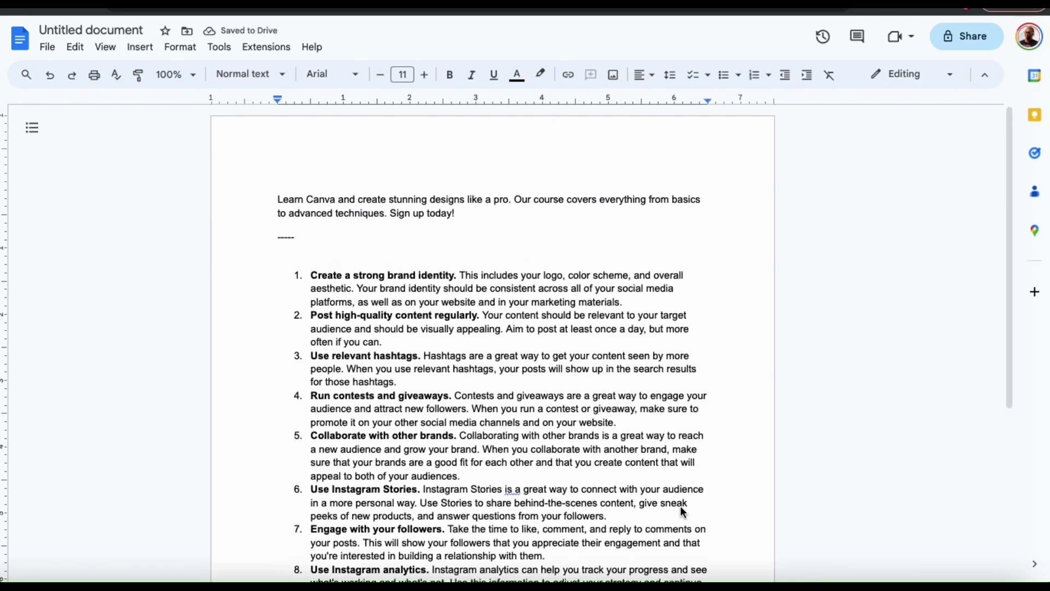
{"action": "scroll", "coordinate": [683, 512], "scroll_direction": "down", "scroll_amount": 5}
Add a '----------' separator line with an empty line below it
{"action": "type", "text": "----------"}
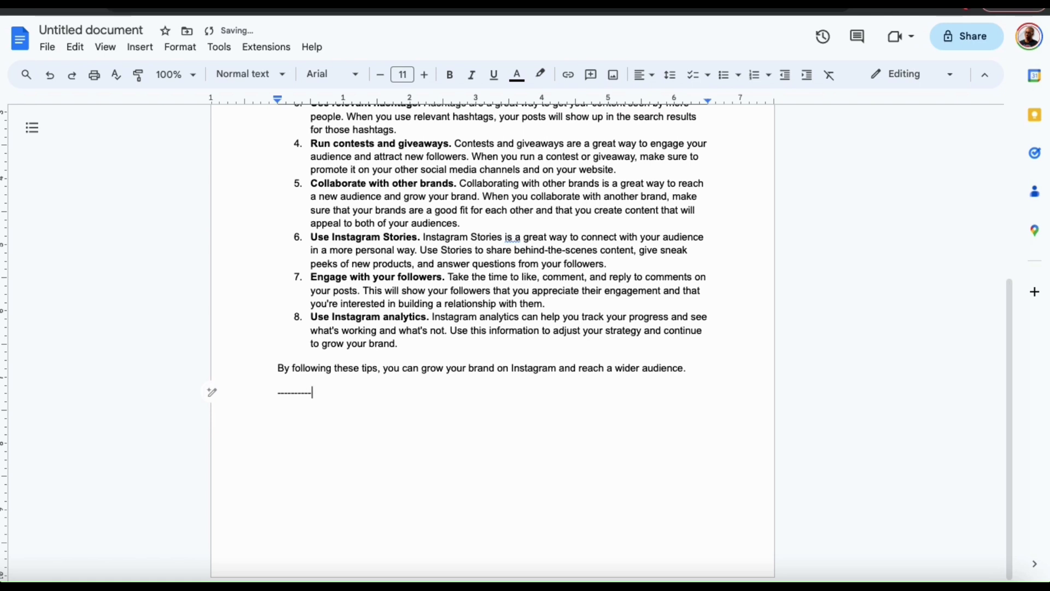
{"action": "left_click", "coordinate": [287, 419]}
{"action": "left_click", "coordinate": [337, 399]}
{"action": "key", "text": "Return"}
{"action": "left_click", "coordinate": [210, 421]}
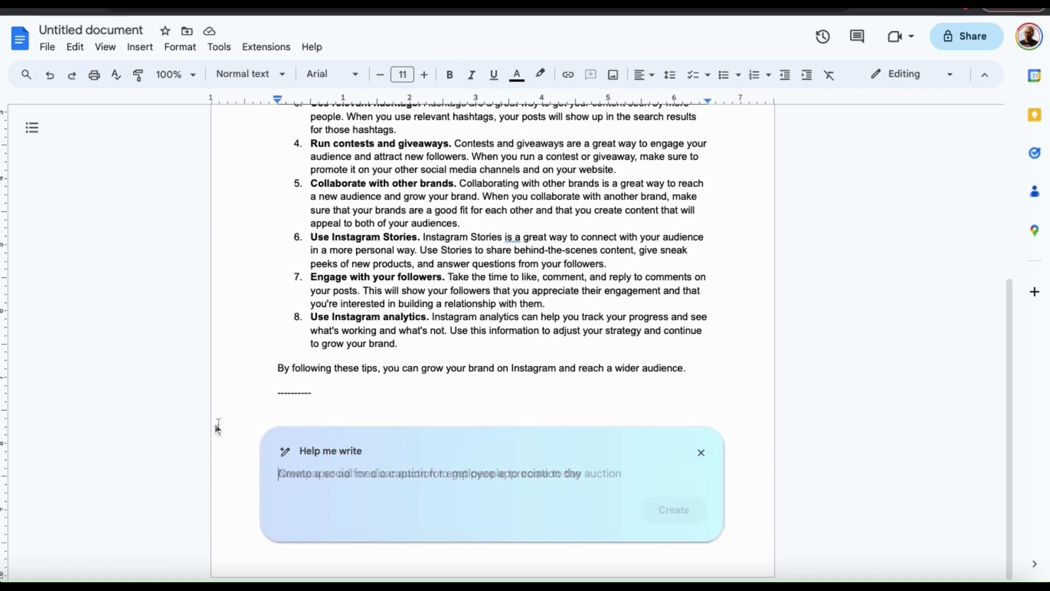
Request an event plan for a convention on social media marketing
{"action": "type", "text": "Write an event plan for a convention on social media marketing."}
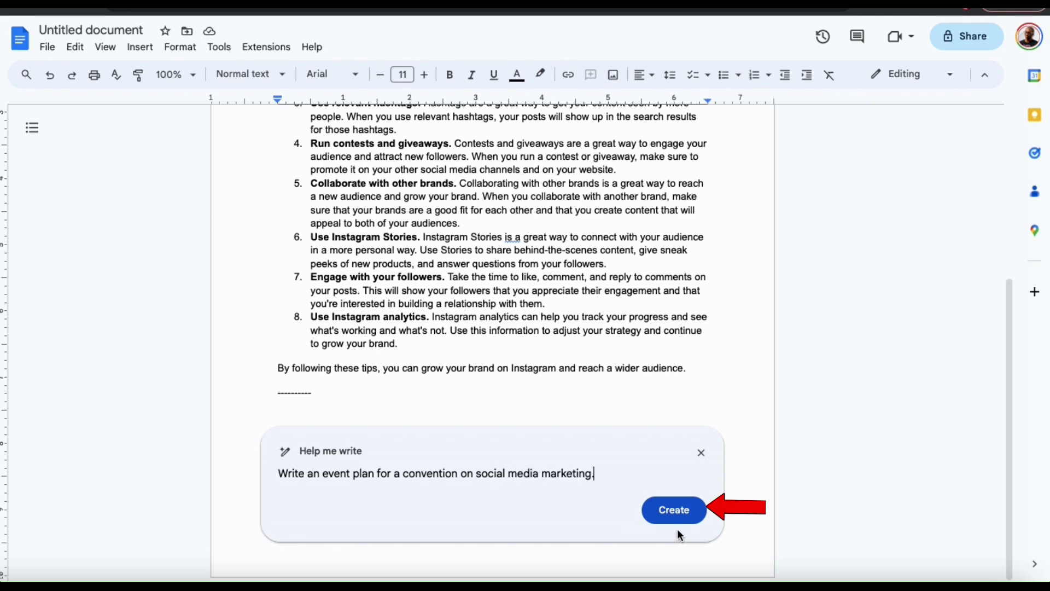
{"action": "left_click", "coordinate": [675, 514]}
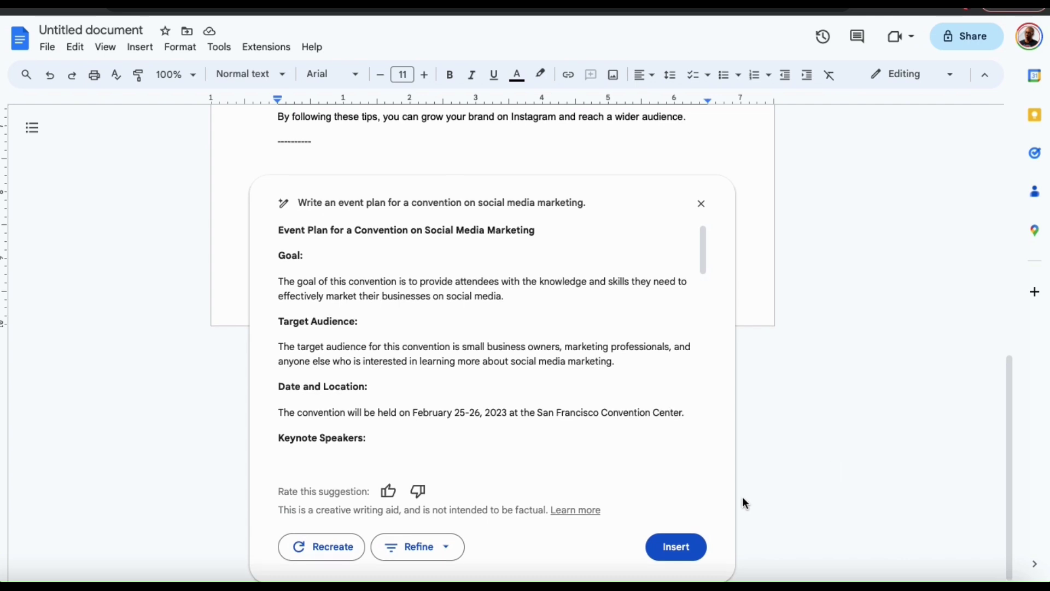
Insert the event plan and change the convention date to July 28, 2025
{"action": "left_click", "coordinate": [681, 548]}
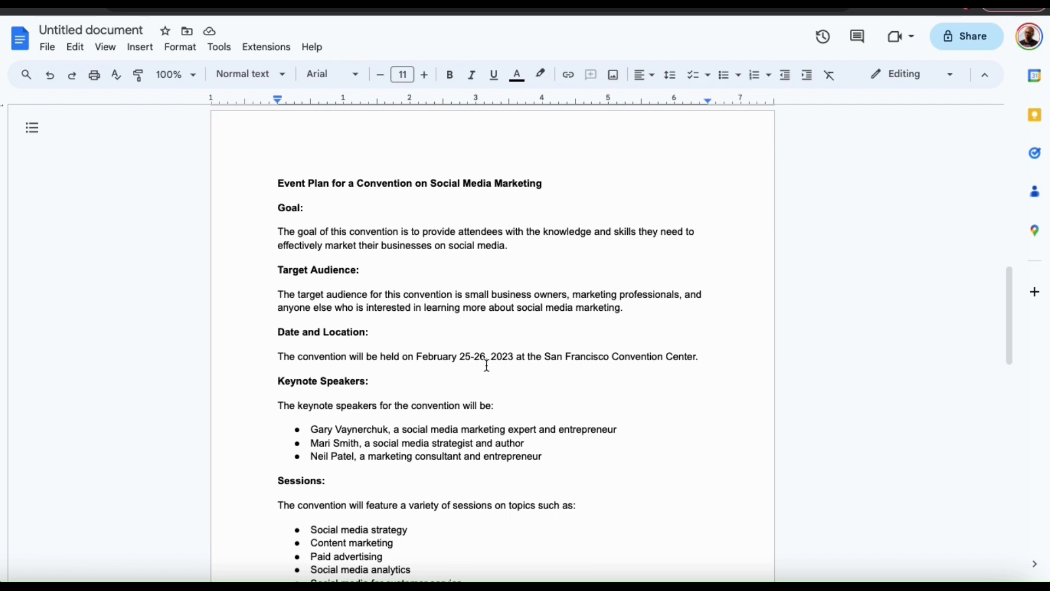
{"action": "left_click_drag", "start_coordinate": [417, 355], "coordinate": [515, 361]}
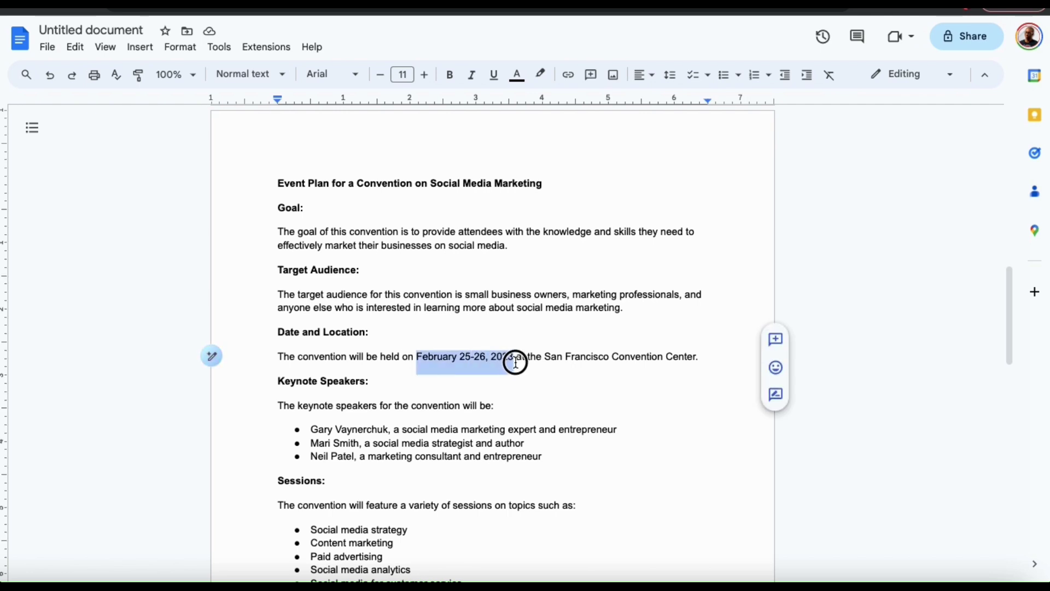
{"action": "type", "text": "July 28, 2025"}
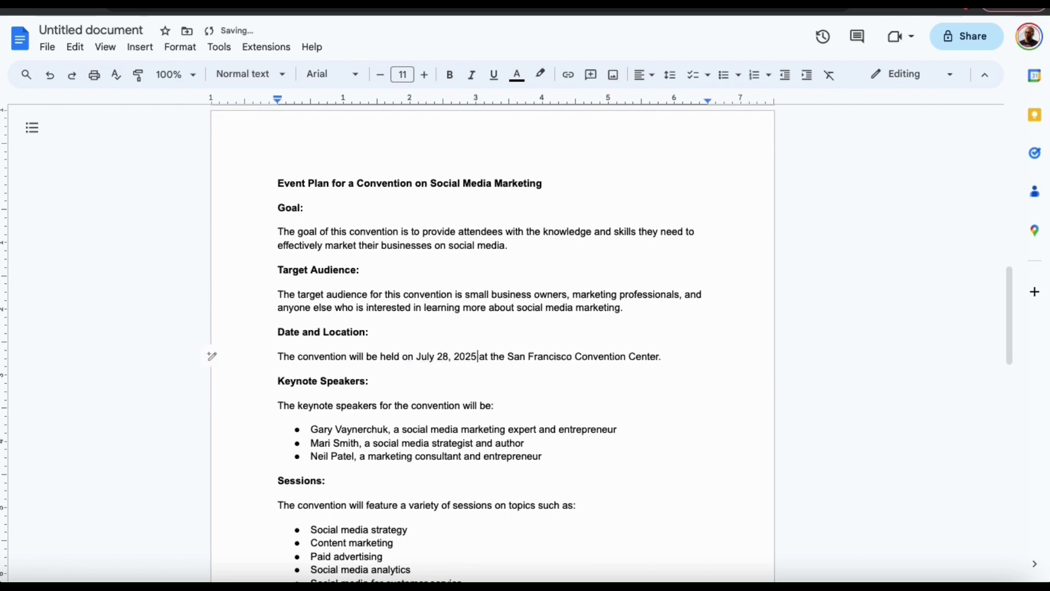
Change the venue to Madison Square Garden and replace the first keynote speaker as an online entrepreneur and instructor
{"action": "left_click_drag", "start_coordinate": [508, 356], "coordinate": [661, 355]}
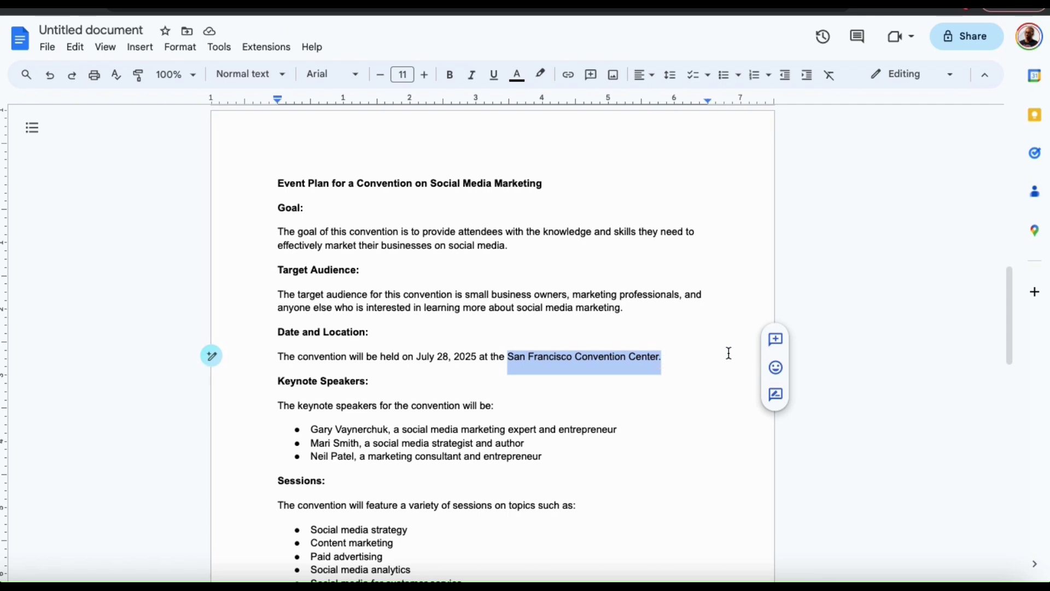
{"action": "type", "text": "Mad"}
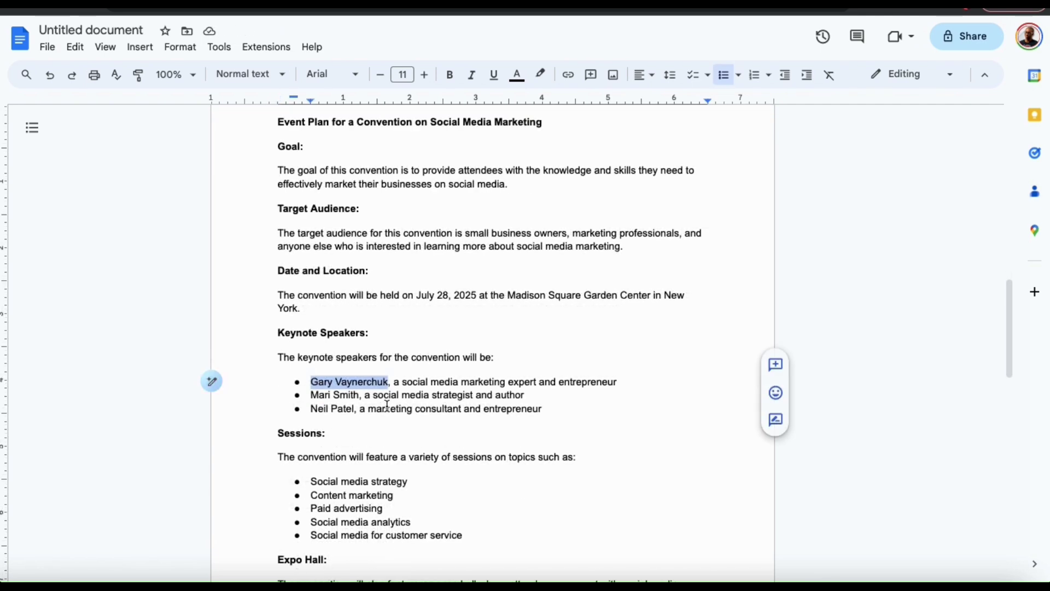
{"action": "left_click_drag", "start_coordinate": [599, 382], "coordinate": [376, 381]}
{"action": "type", "text": "an online entrepreneur and instructor"}
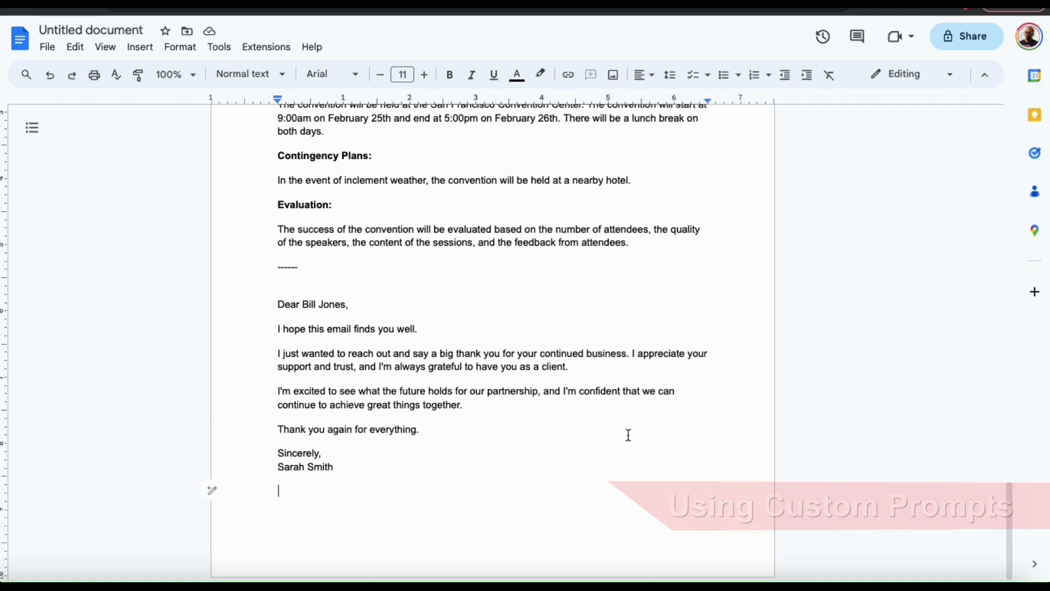
Select the 'I'm excited…' partnership paragraph and bring up Help me write's custom refine prompt for it
{"action": "left_click", "coordinate": [481, 408]}
{"action": "left_click_drag", "start_coordinate": [480, 408], "coordinate": [276, 390]}
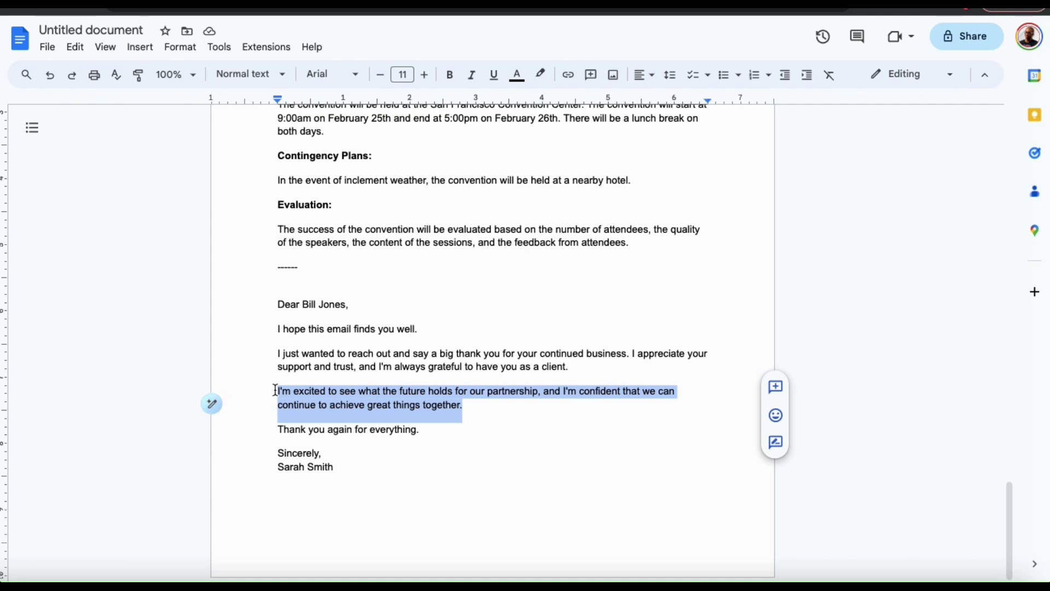
{"action": "left_click", "coordinate": [212, 405]}
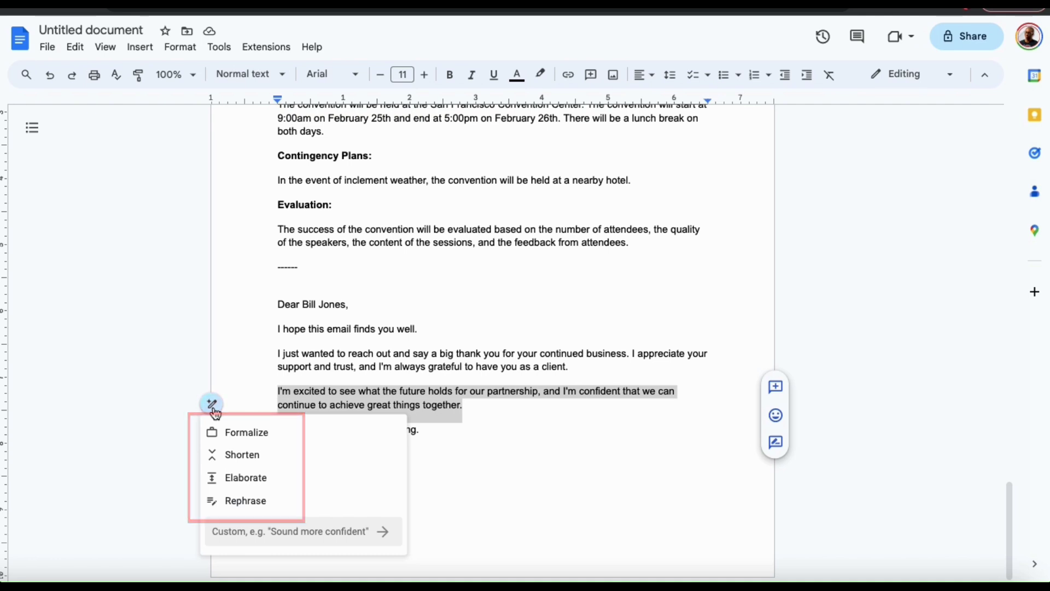
{"action": "left_click", "coordinate": [260, 536]}
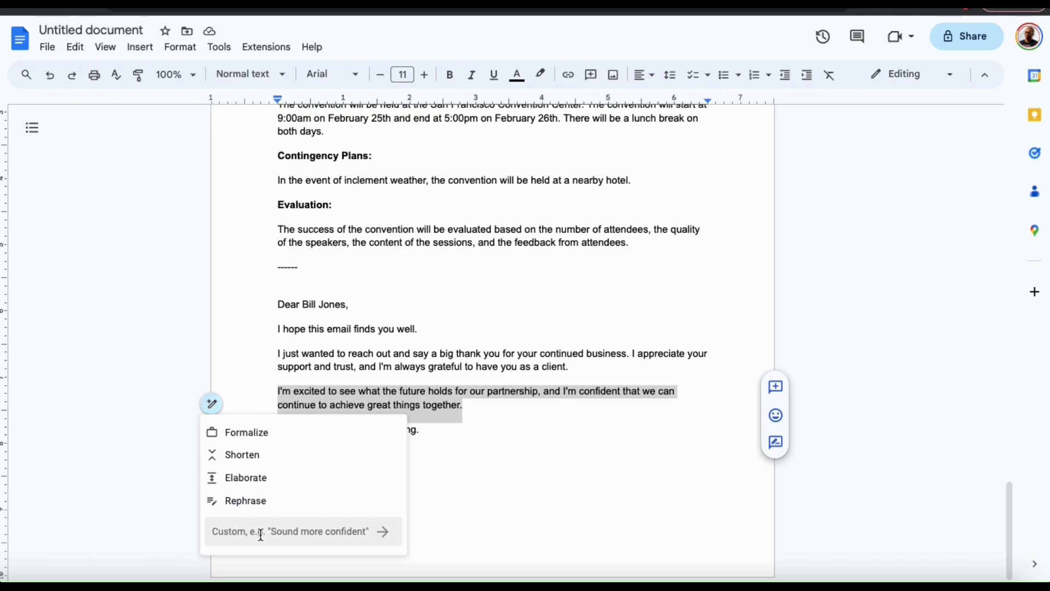
Ask Help me write to 'Make more exciting' the partnership paragraph
{"action": "type", "text": "Make m"}
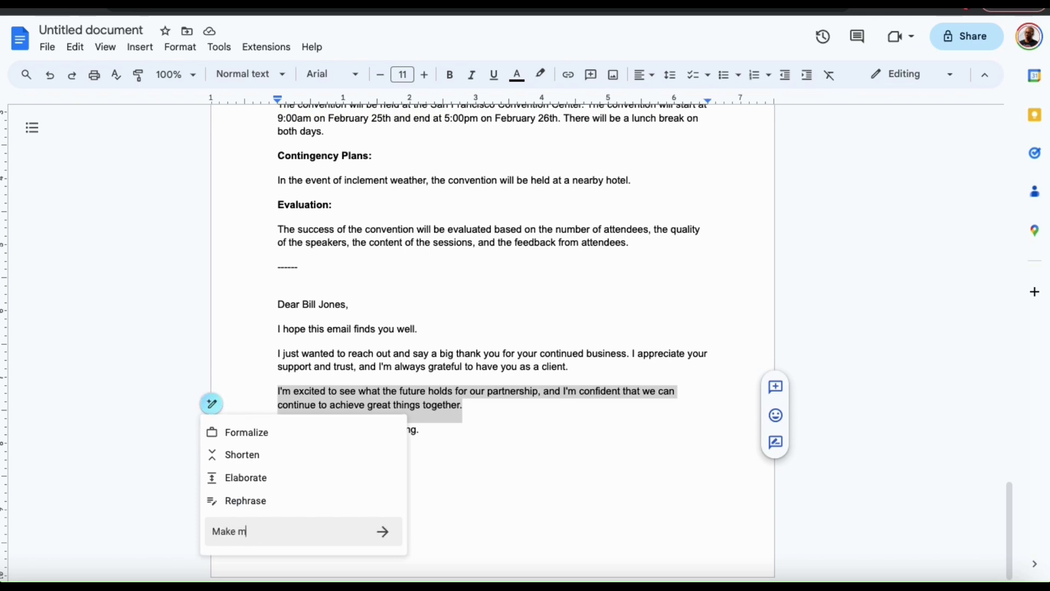
{"action": "type", "text": "ore exciting"}
{"action": "left_click", "coordinate": [383, 531]}
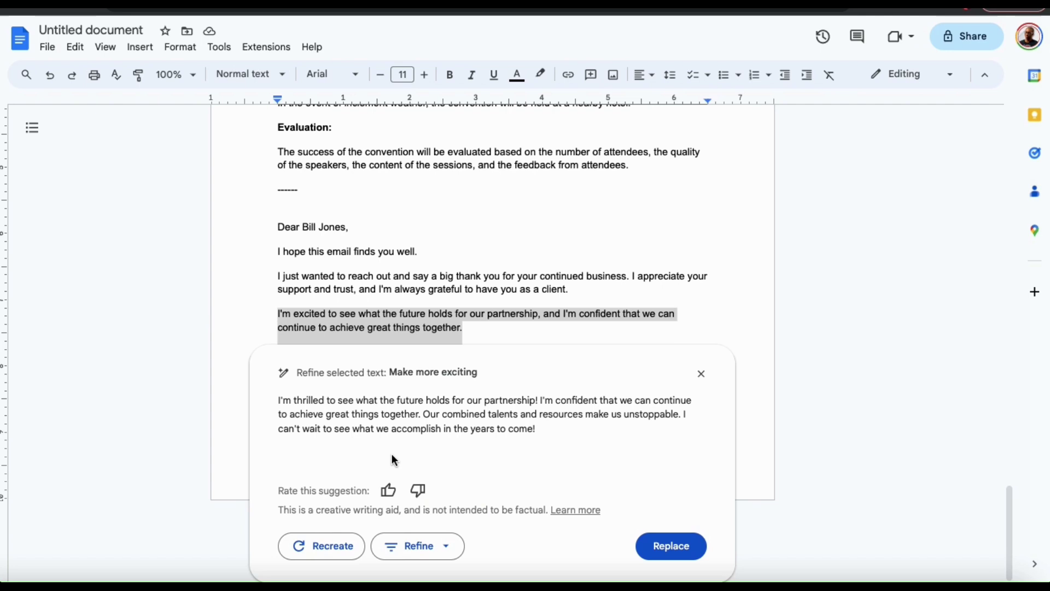
Rate the 'I'm thrilled…' suggestion thumbs-up and replace the original partnership paragraph with it
{"action": "left_click", "coordinate": [389, 492]}
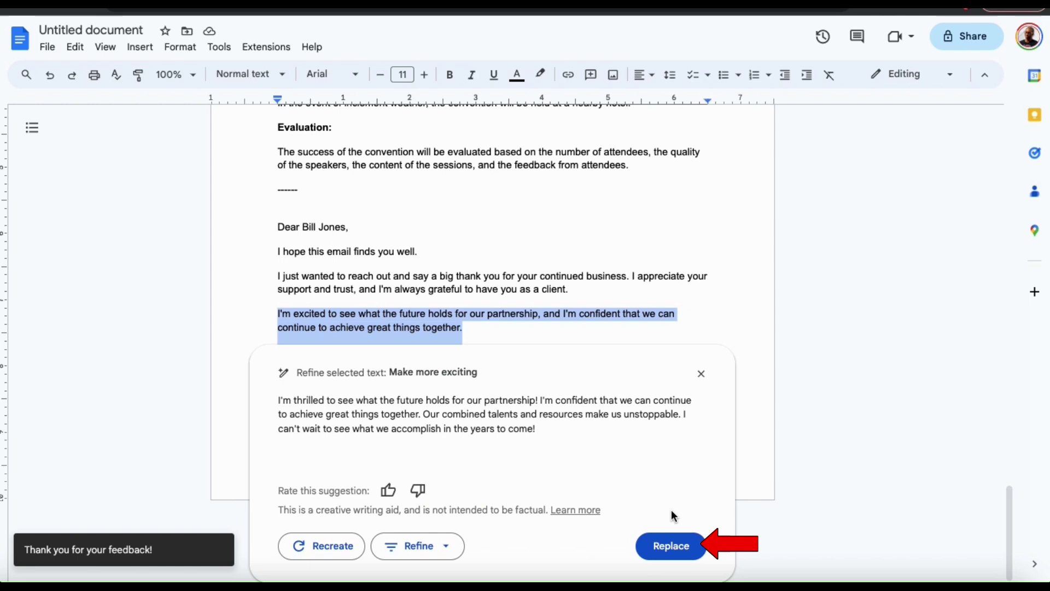
{"action": "left_click", "coordinate": [684, 547]}
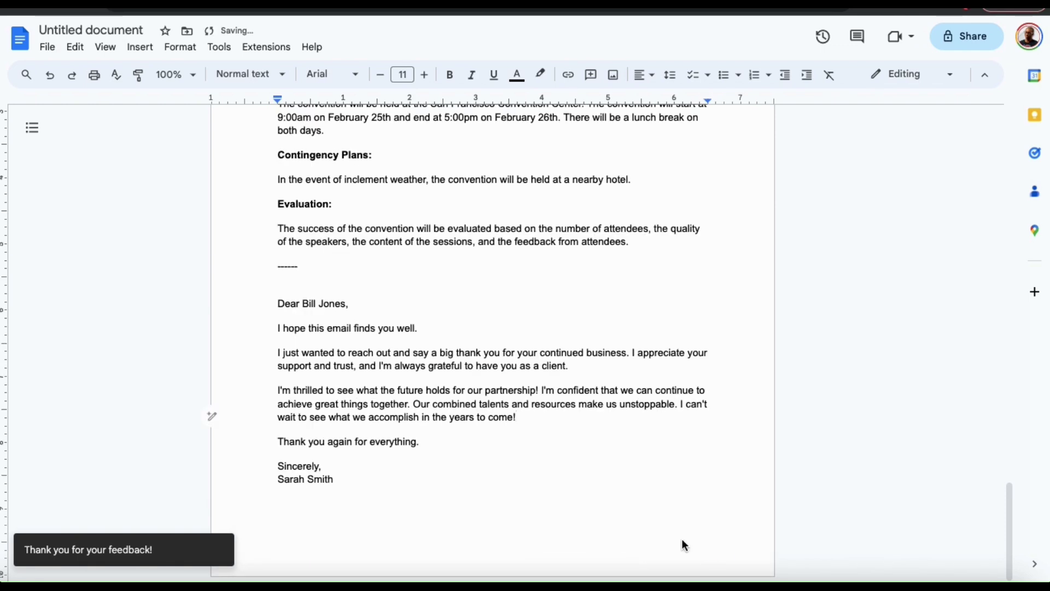